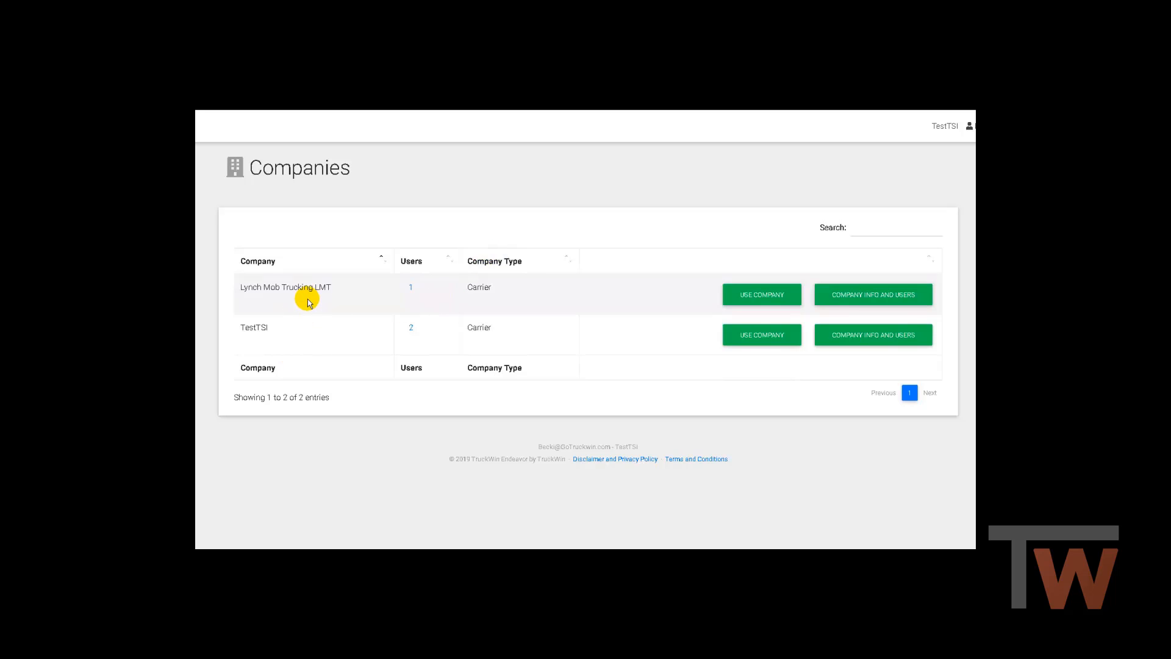
Switch to the TestTSI company and open its document types under document management.
click(767, 337)
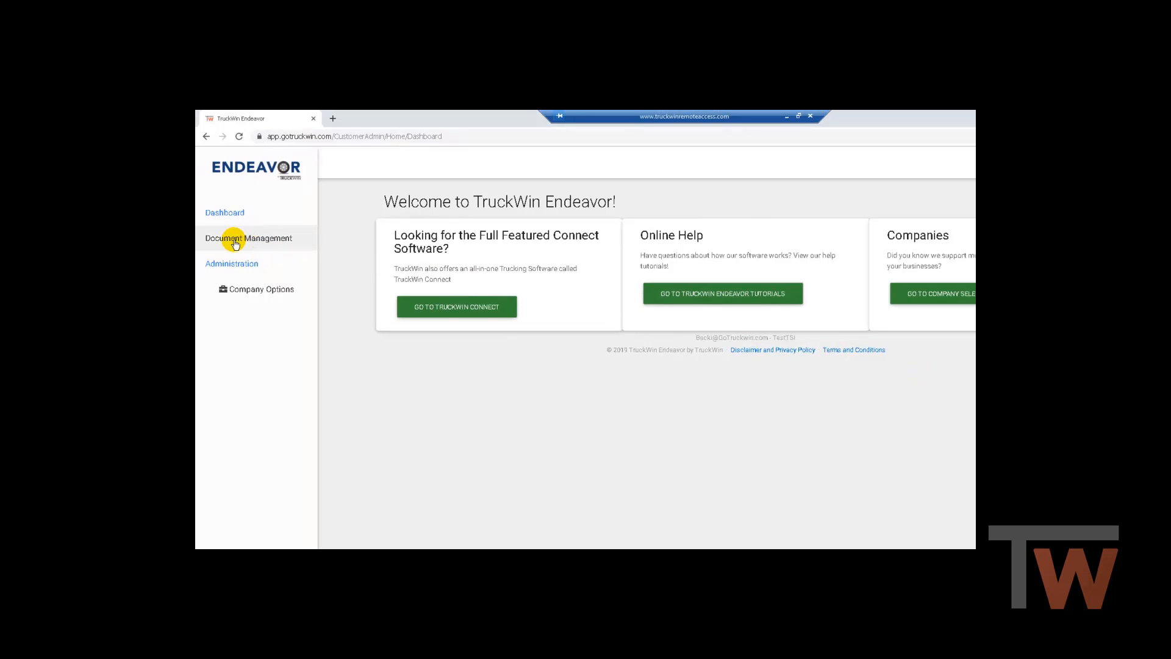
click(247, 241)
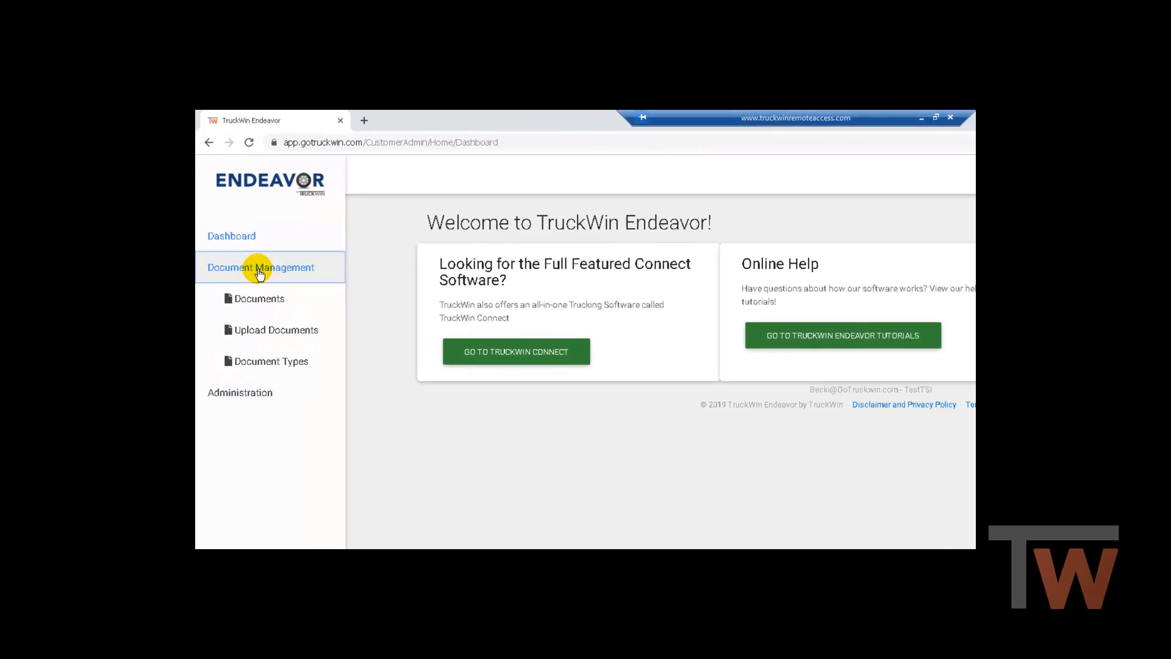
click(283, 359)
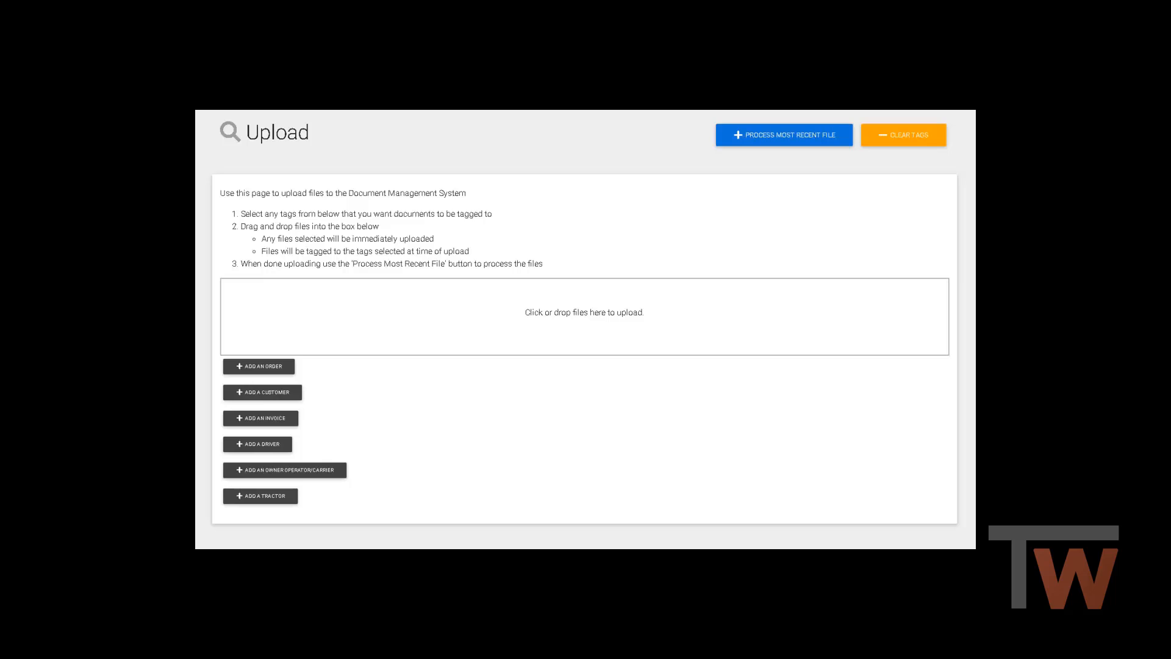
Upload the file T123455.pdf to the document management system without any tags.
click(562, 318)
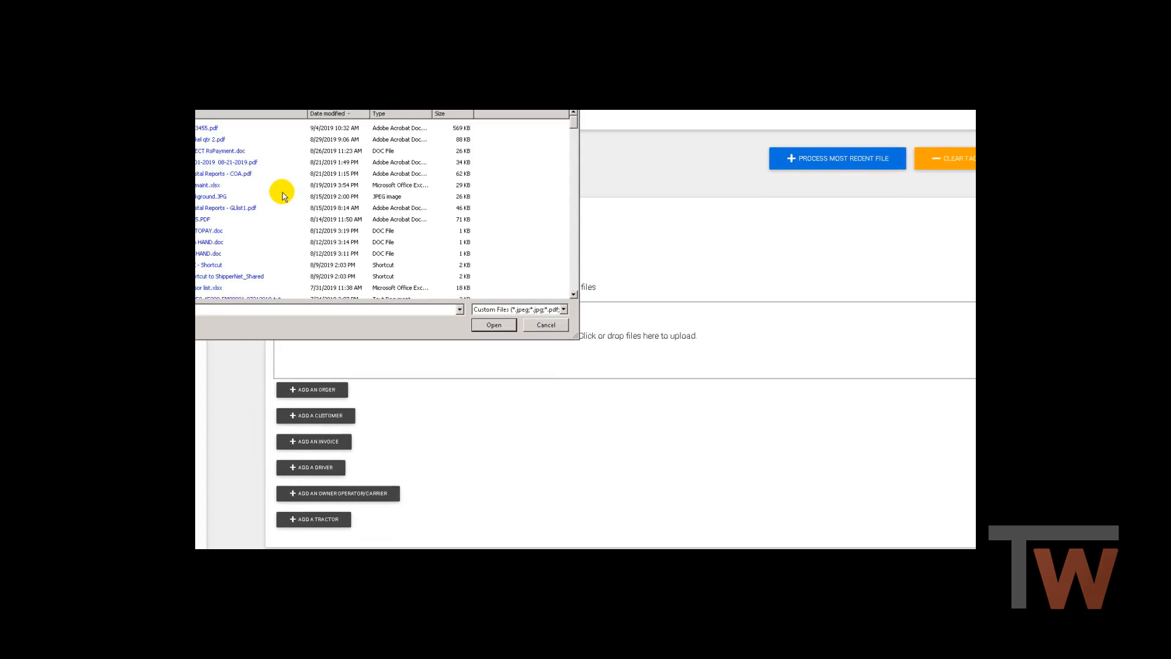
click(202, 130)
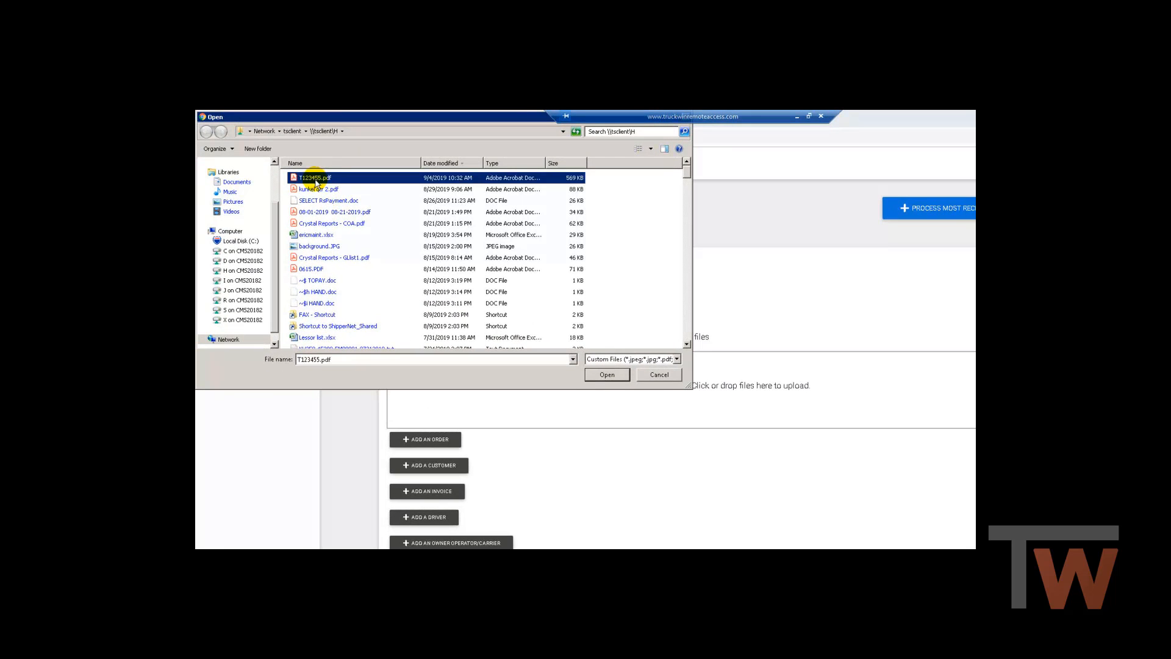
click(607, 374)
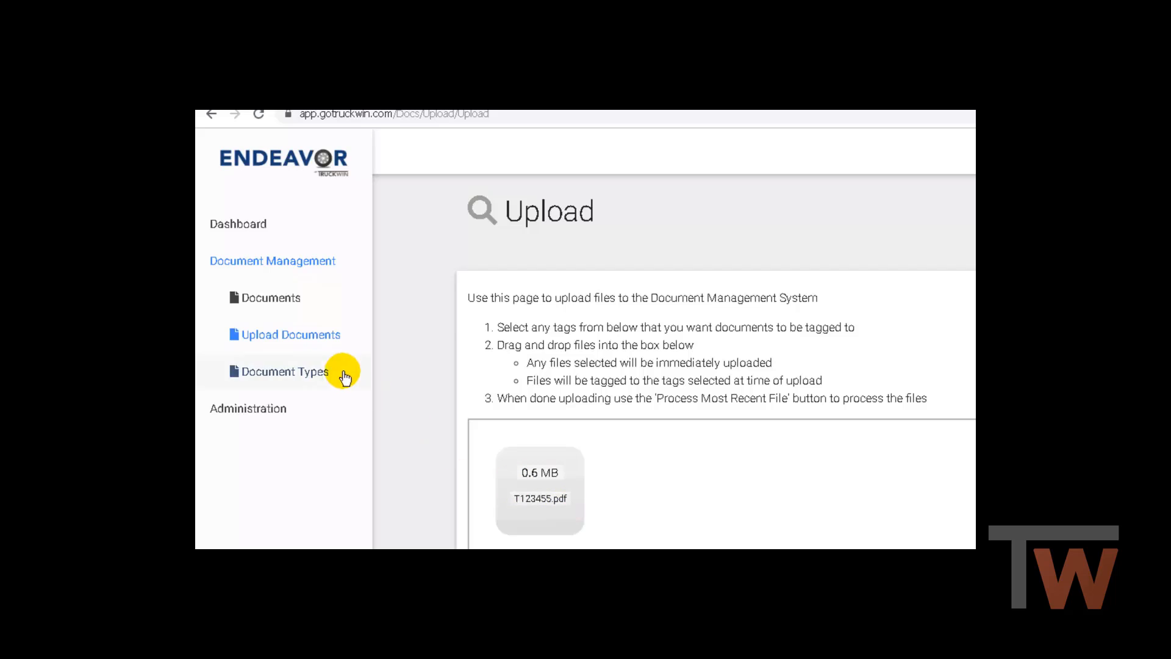
Sort the documents list by uploaded date, newest first, and open T123455.pdf for processing.
click(273, 303)
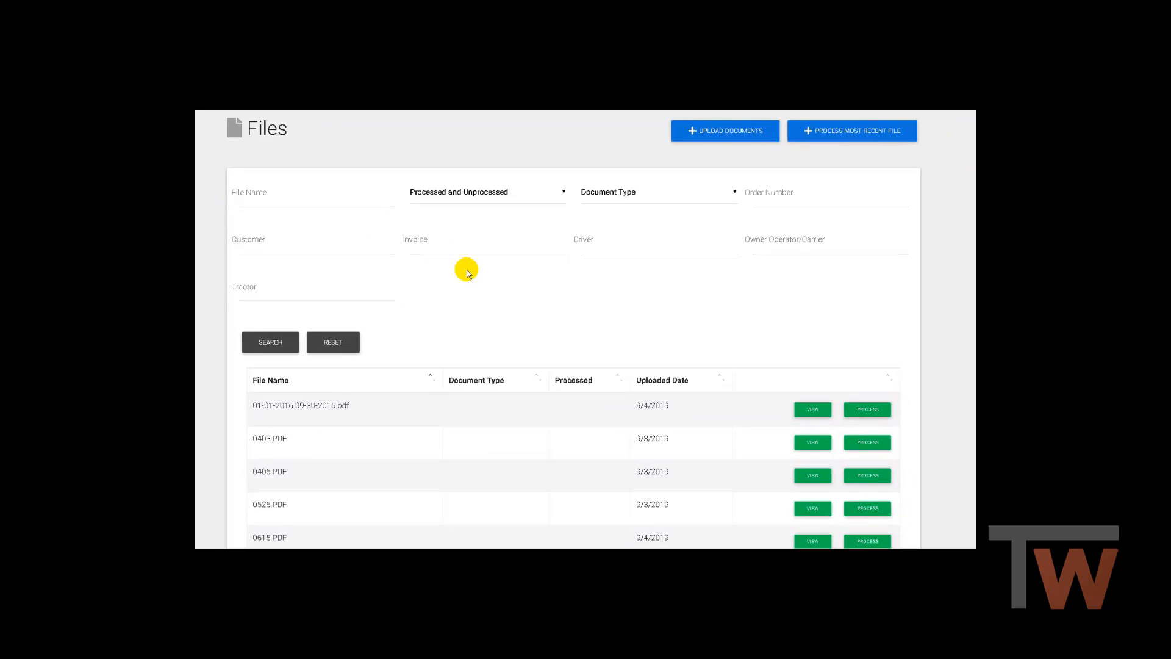
click(661, 382)
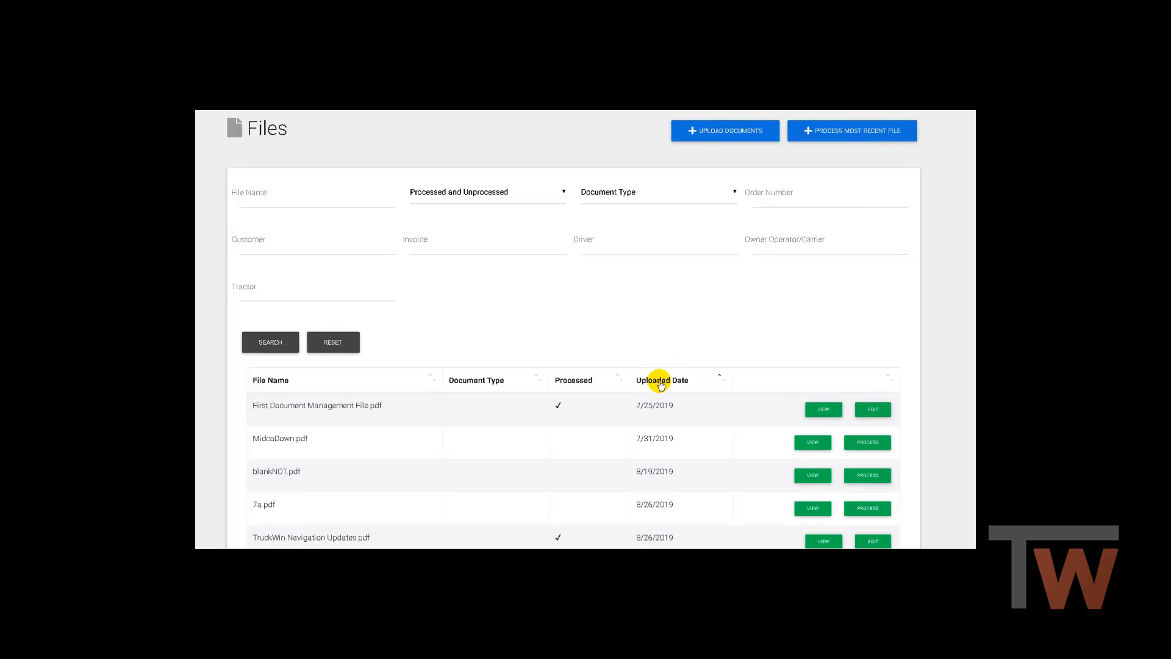
click(660, 382)
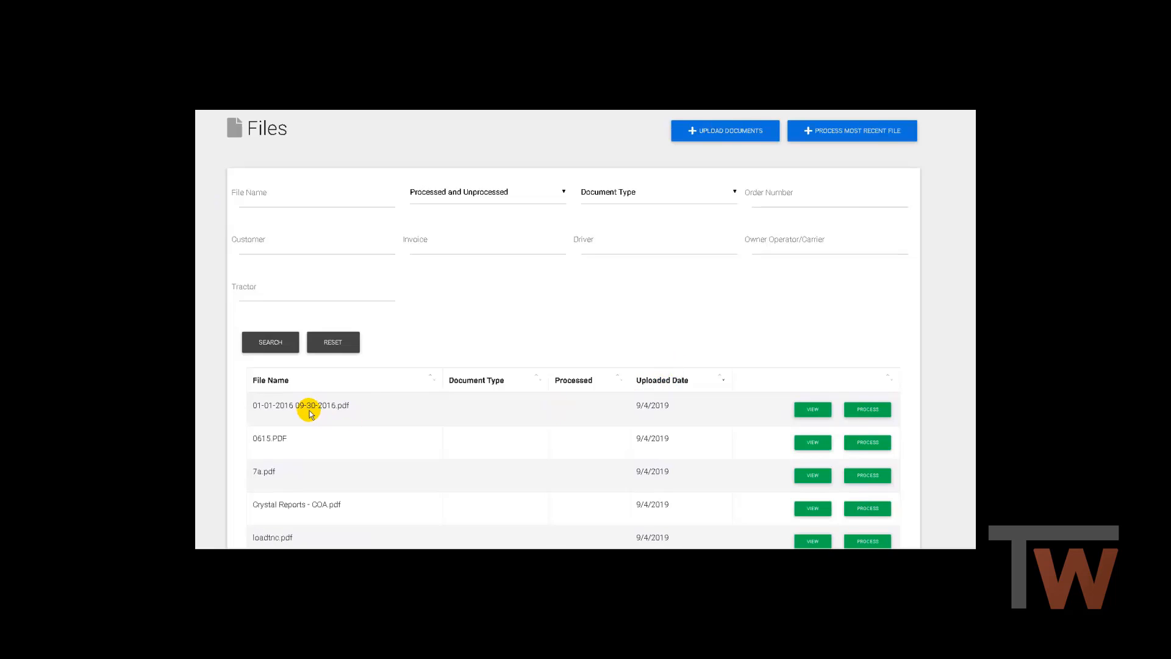
scroll(323, 467, down, 1)
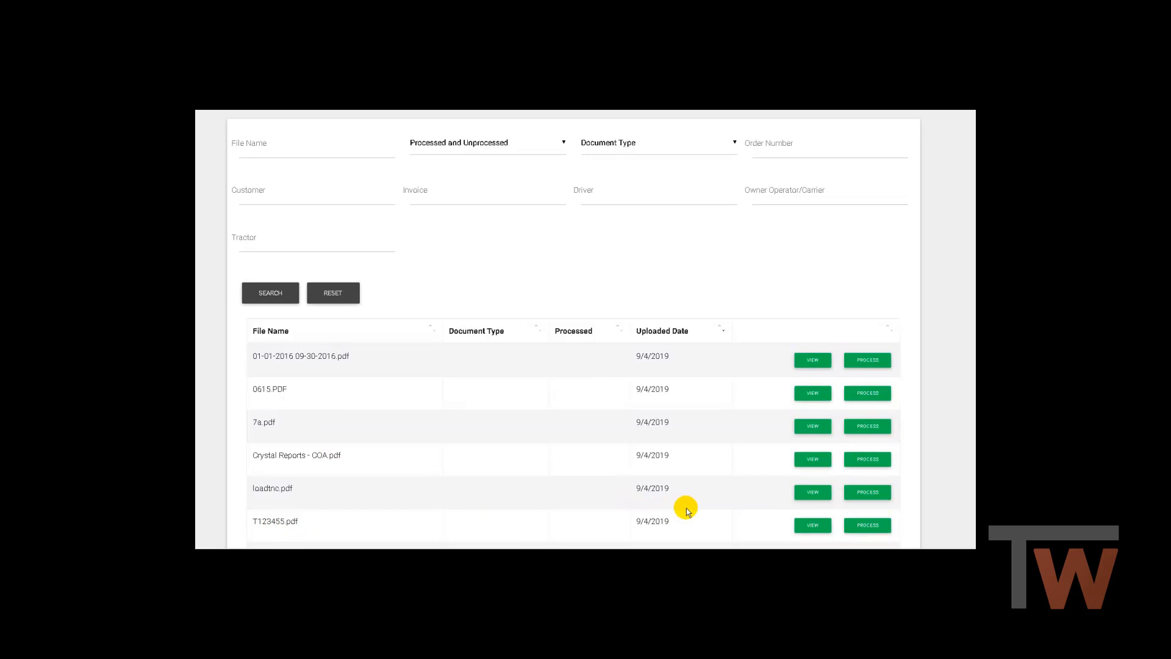
click(870, 529)
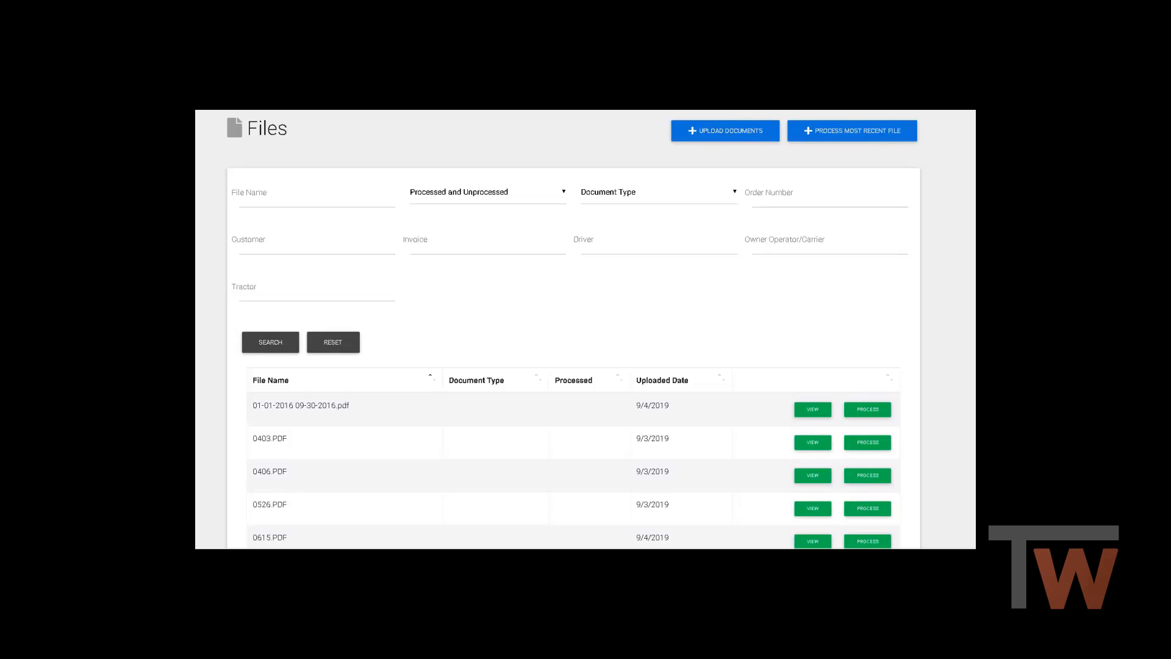
Start a new document upload with an order tag and enter the order number, choosing the matching suggestion.
click(260, 323)
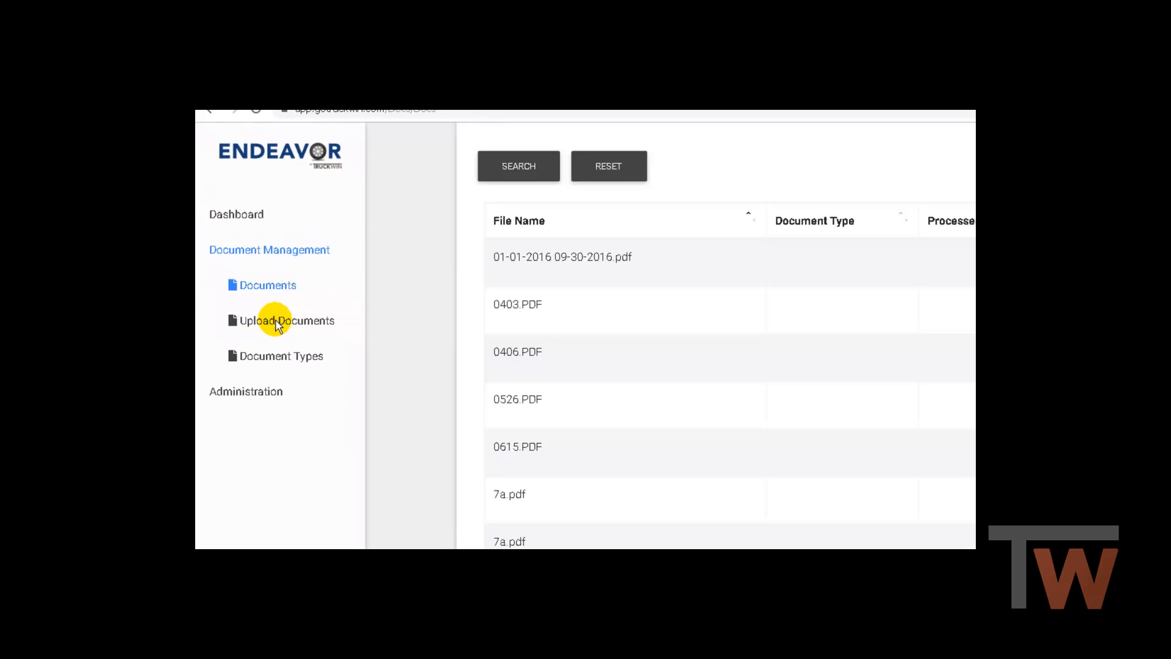
click(260, 324)
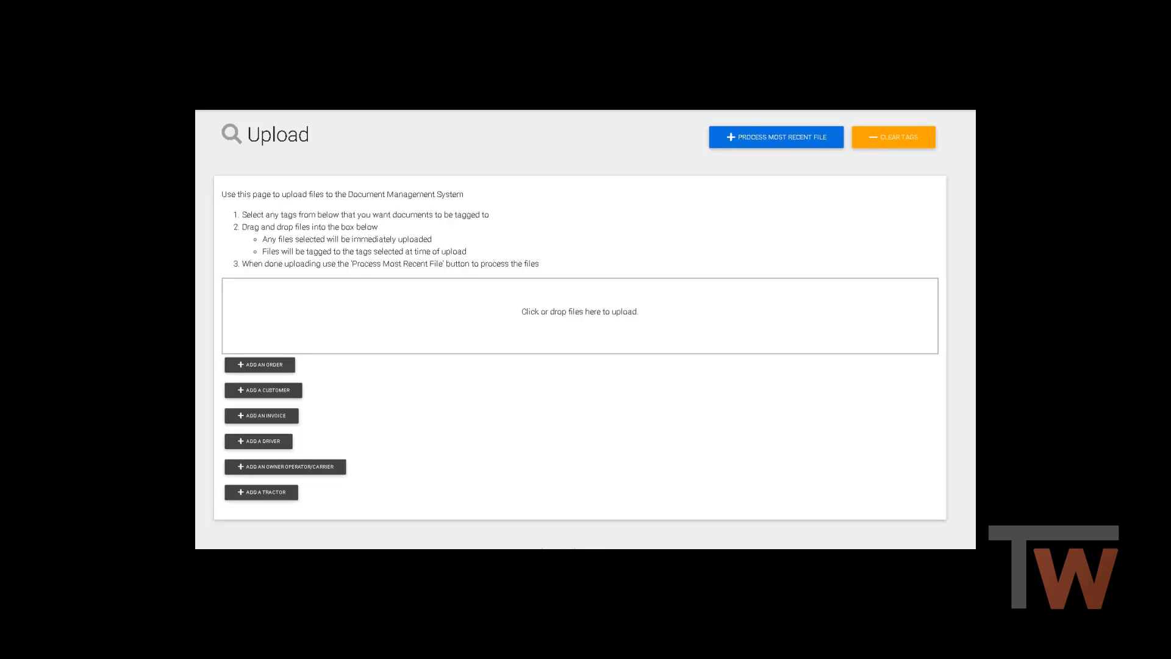
click(264, 366)
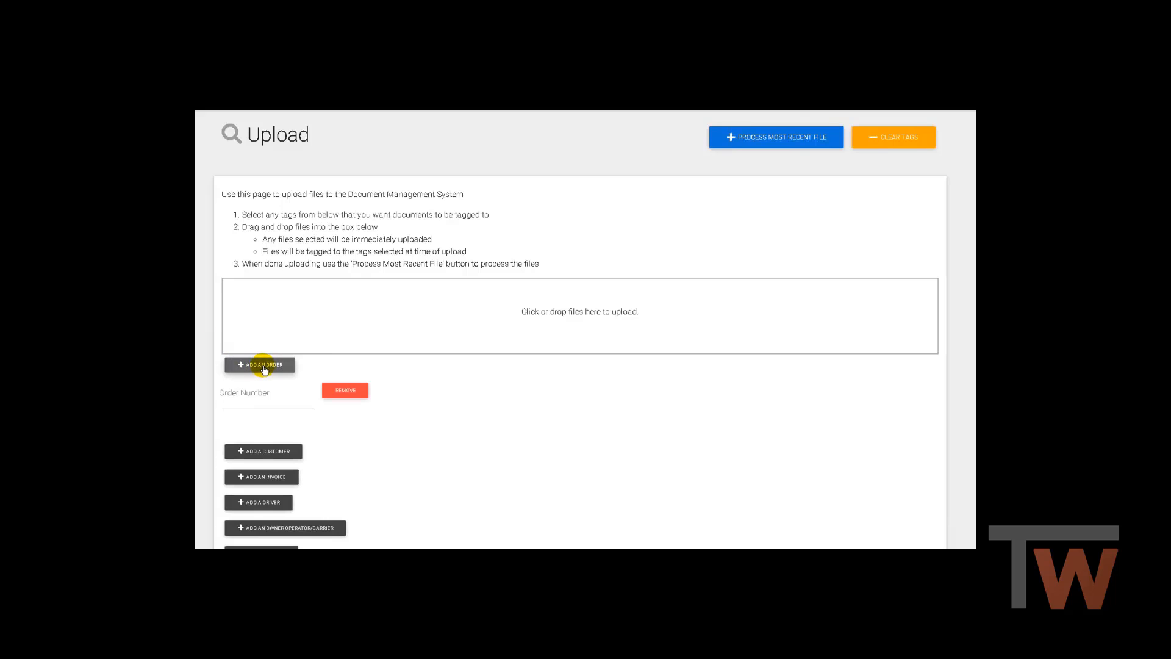
click(239, 399)
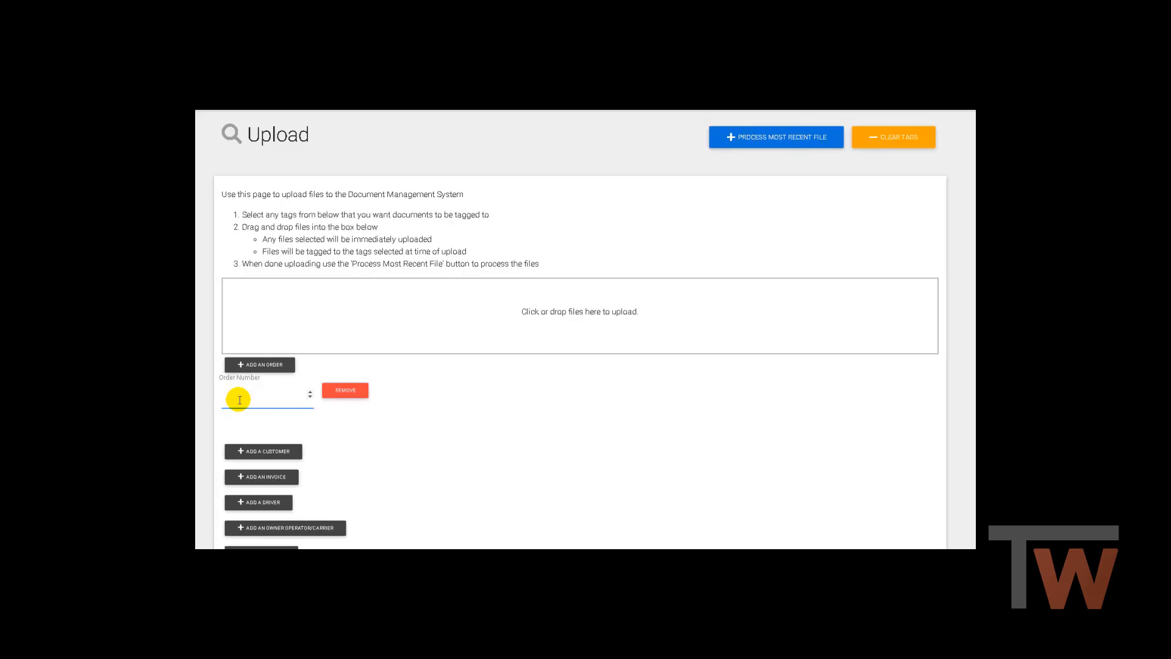
text(123)
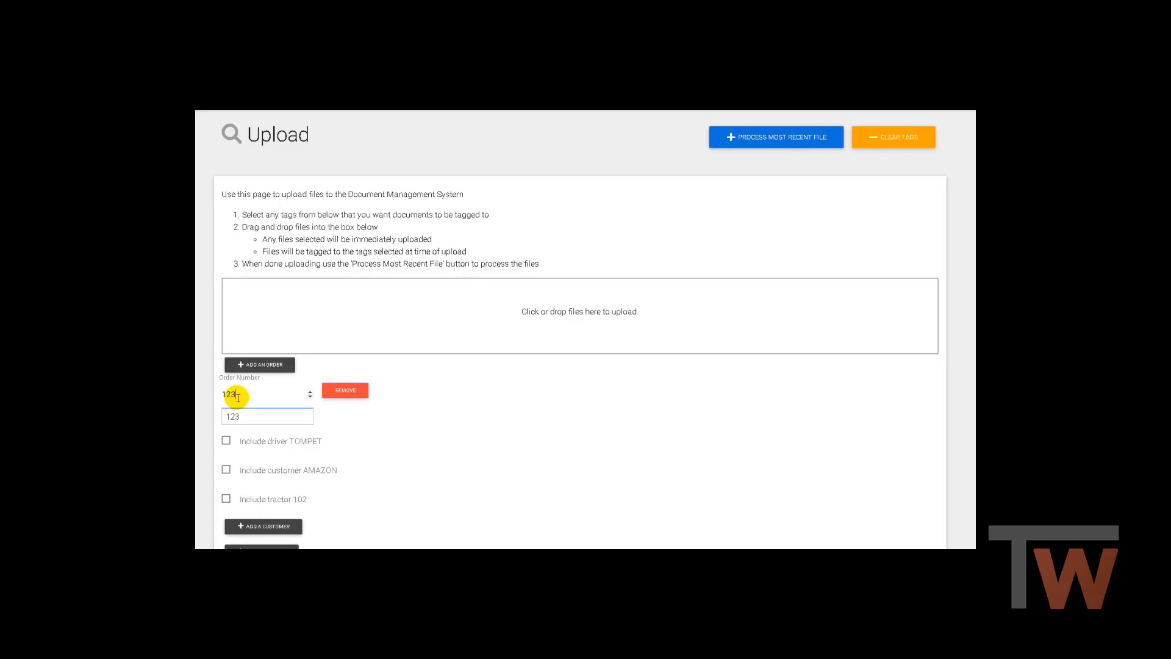
click(230, 413)
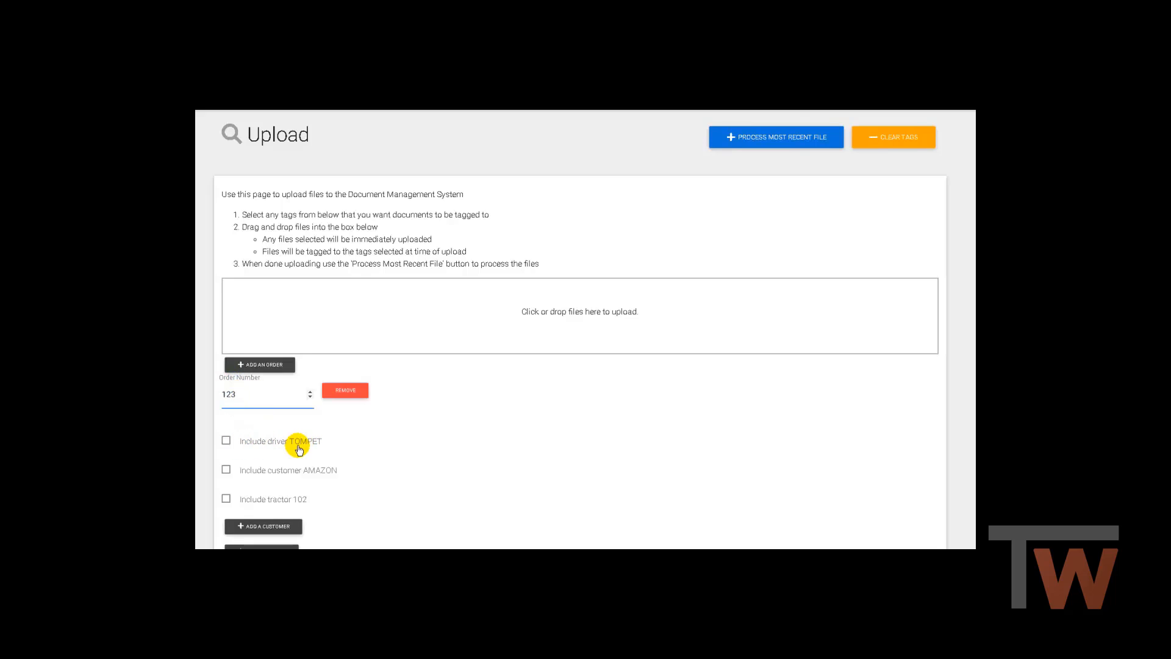
Include the order's driver, customer AMAZON and tractor 102 as tags for the upload.
click(227, 441)
click(226, 470)
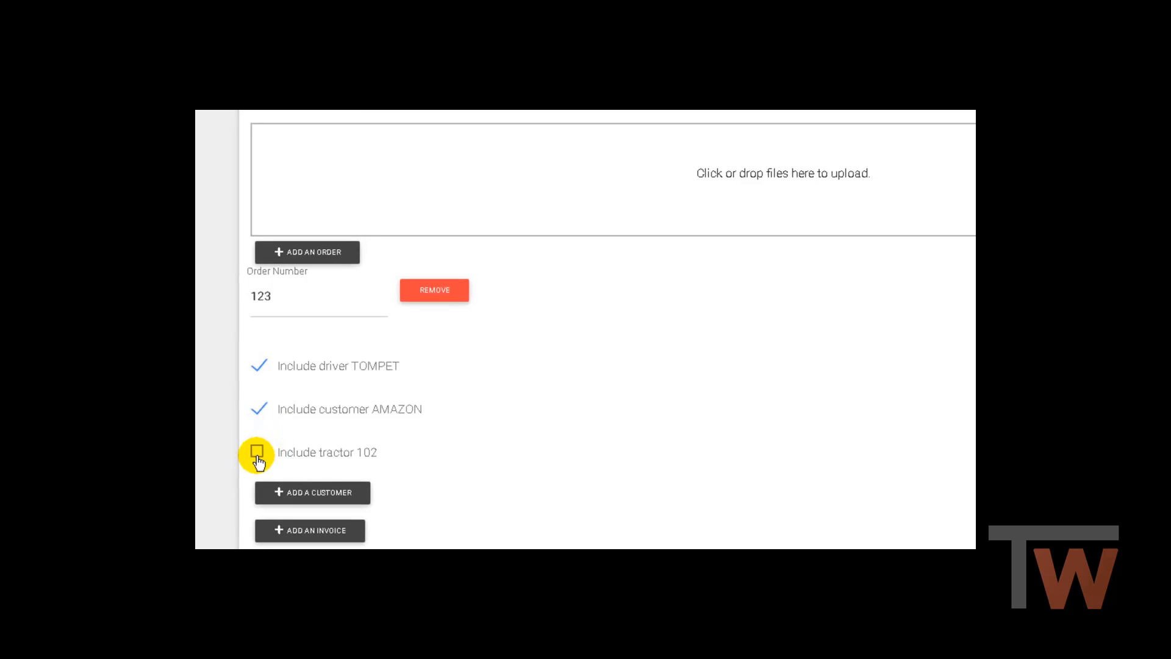
click(255, 452)
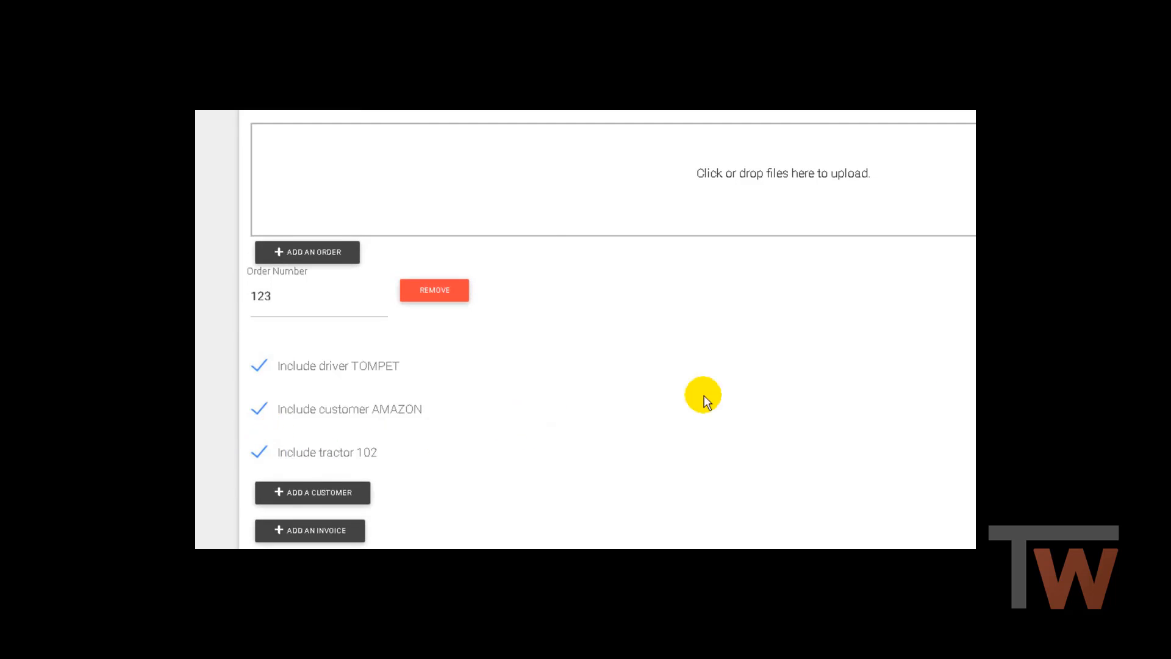
Upload T123455z.pdf with the selected tags and open this most recent file for processing.
scroll(693, 284, down, 3)
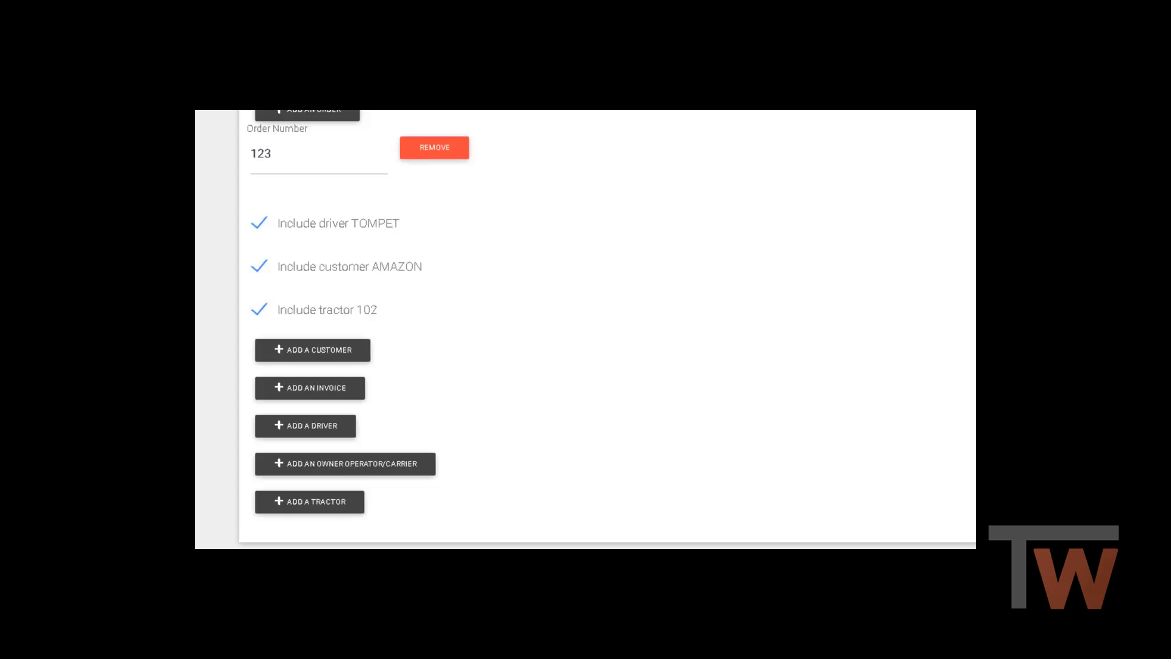
scroll(586, 330, up, 3)
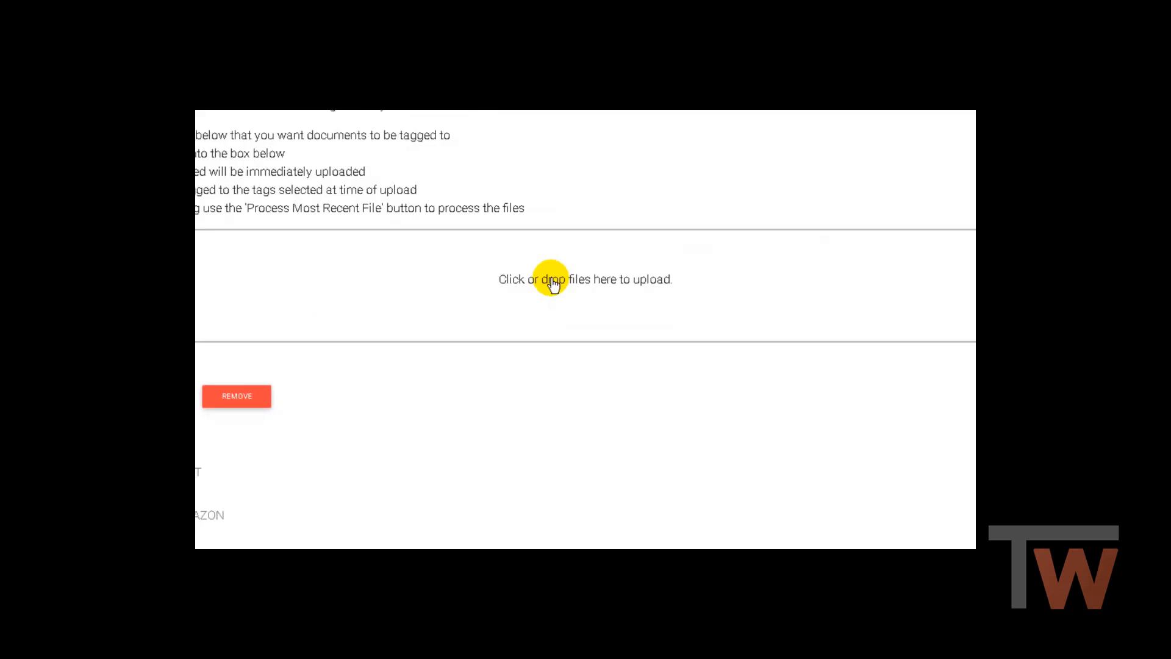
click(519, 299)
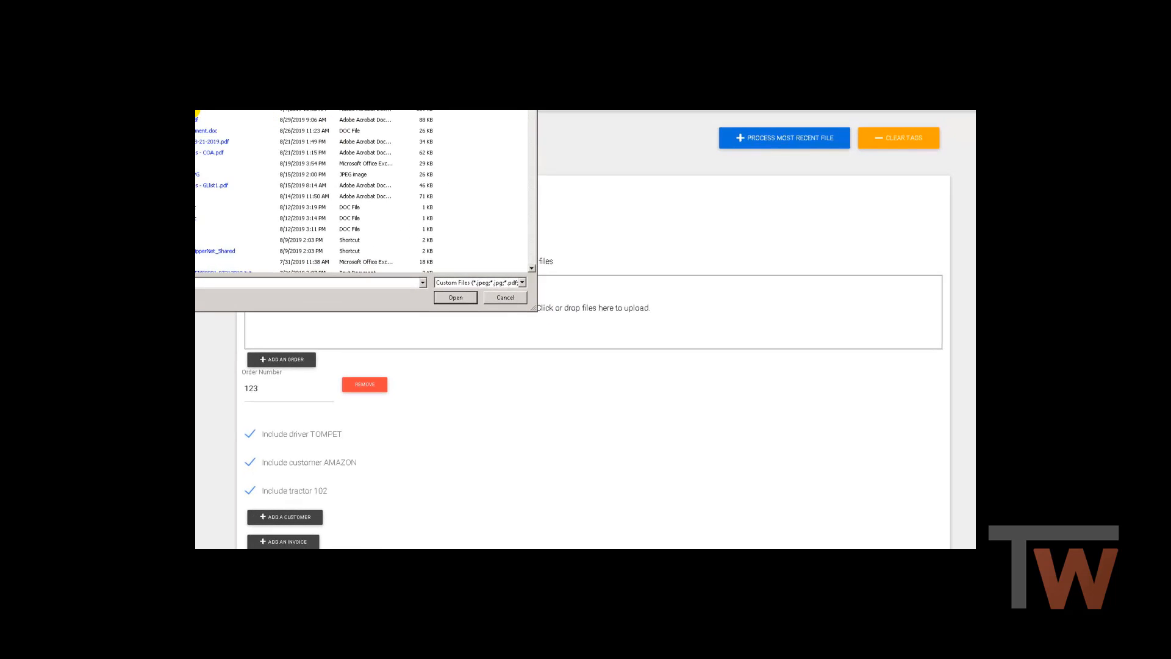
click(197, 112)
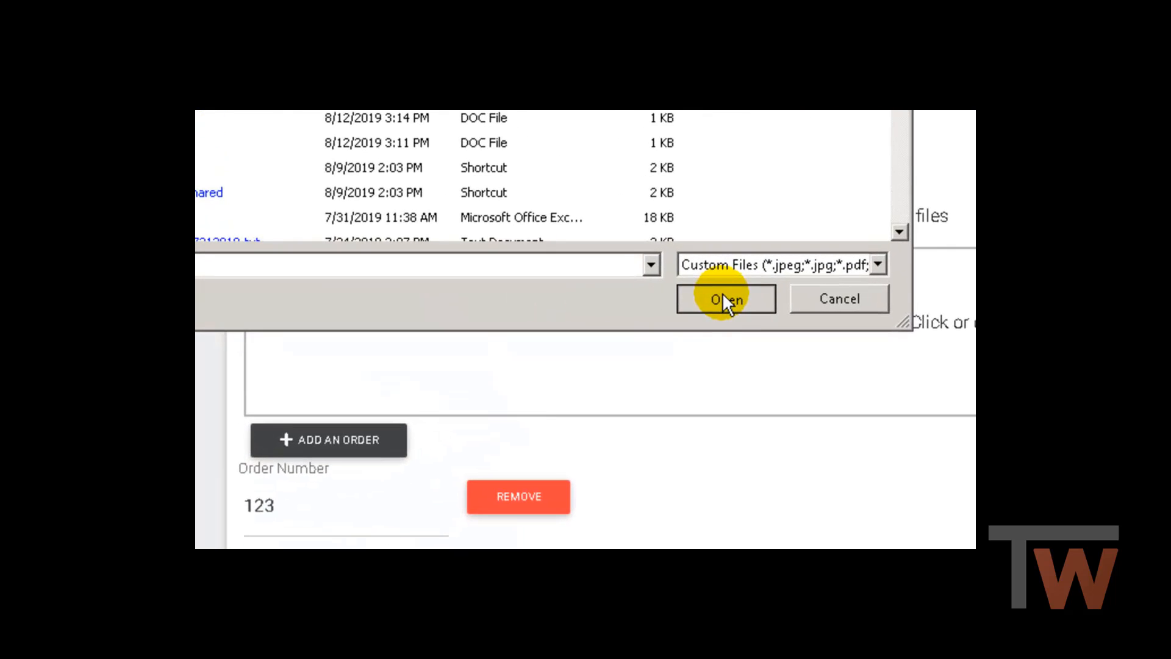
click(723, 295)
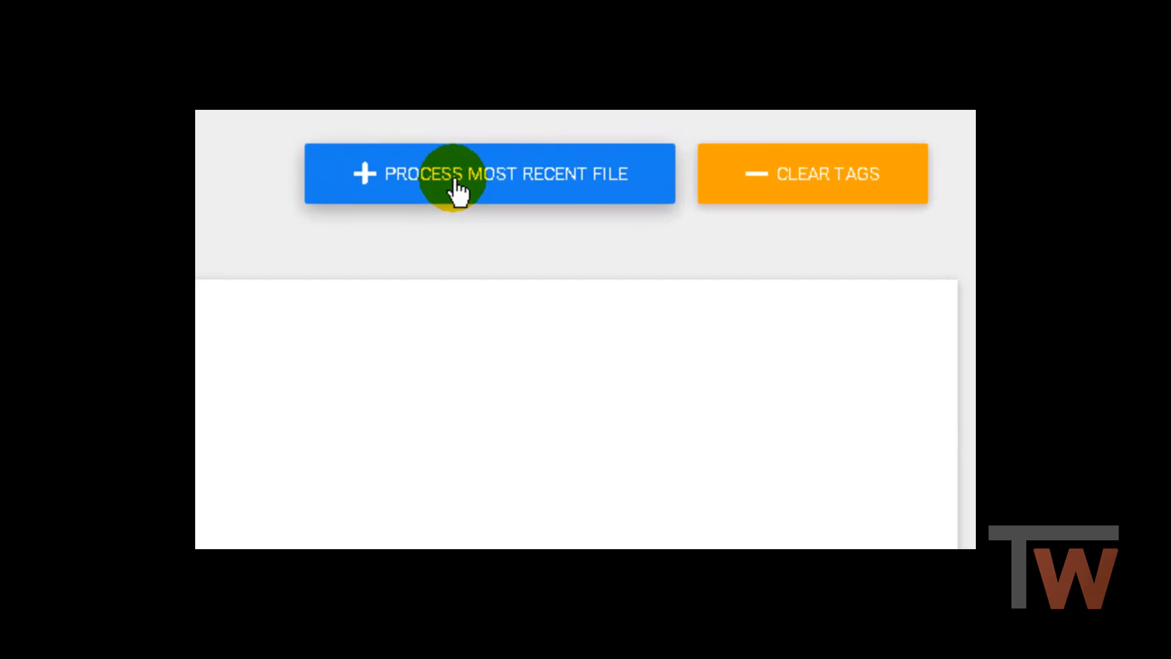
click(457, 192)
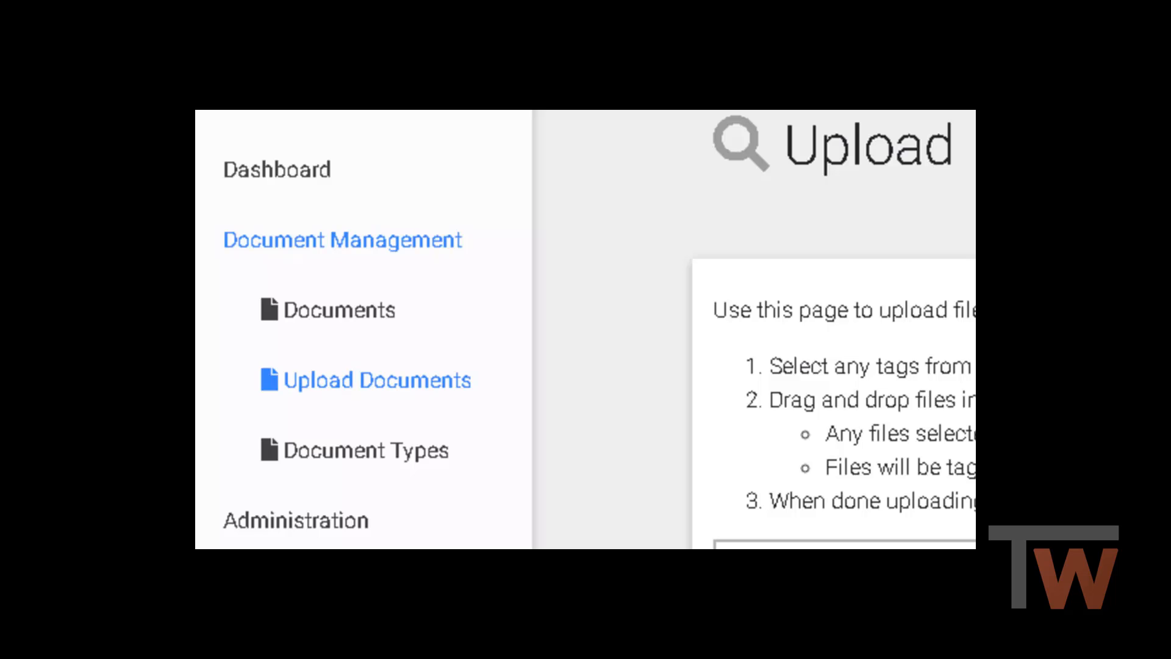
click(713, 246)
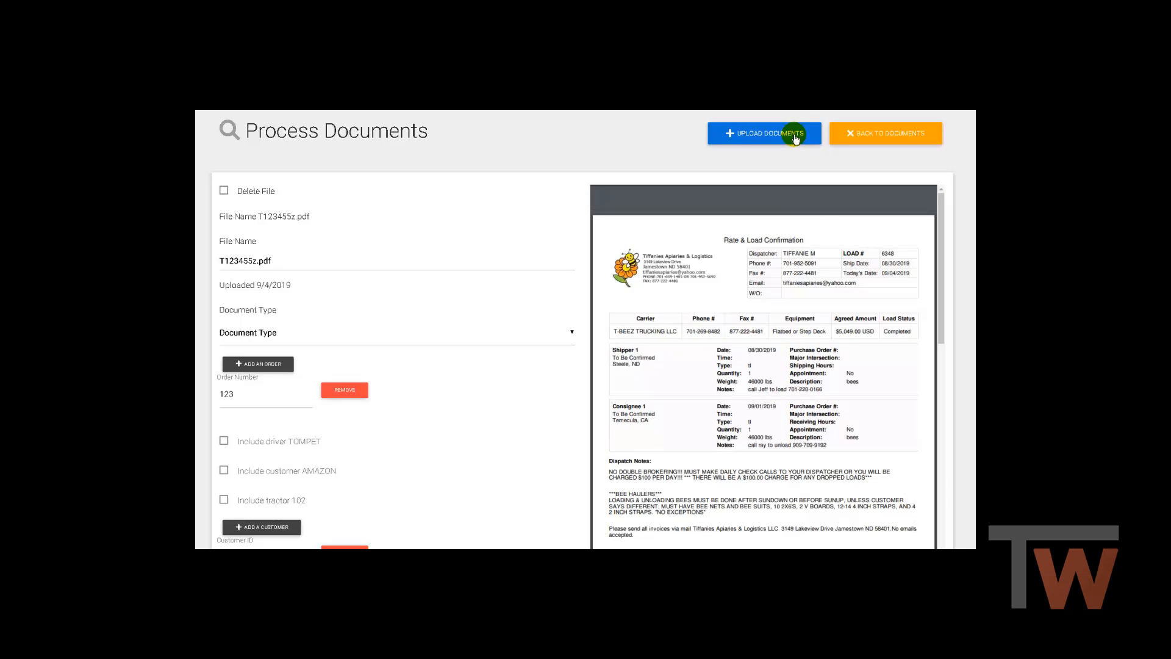
Review the file's order, customer, driver and tractor tags alongside its preview, and return to the files list.
click(795, 138)
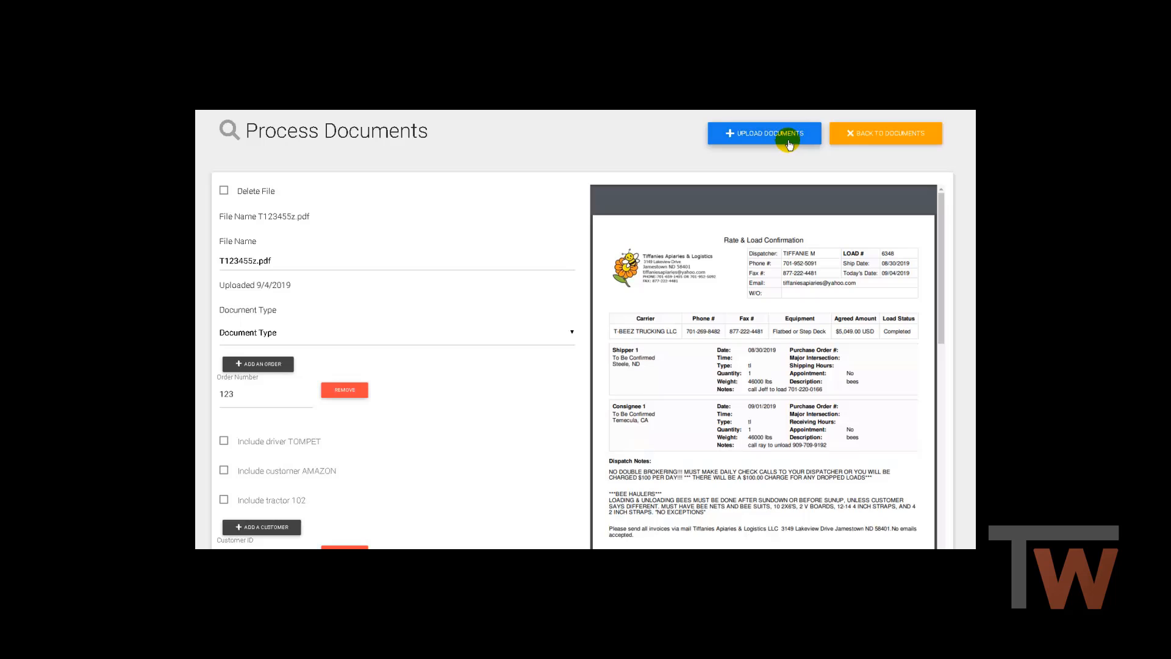
scroll(585, 329, down, 3)
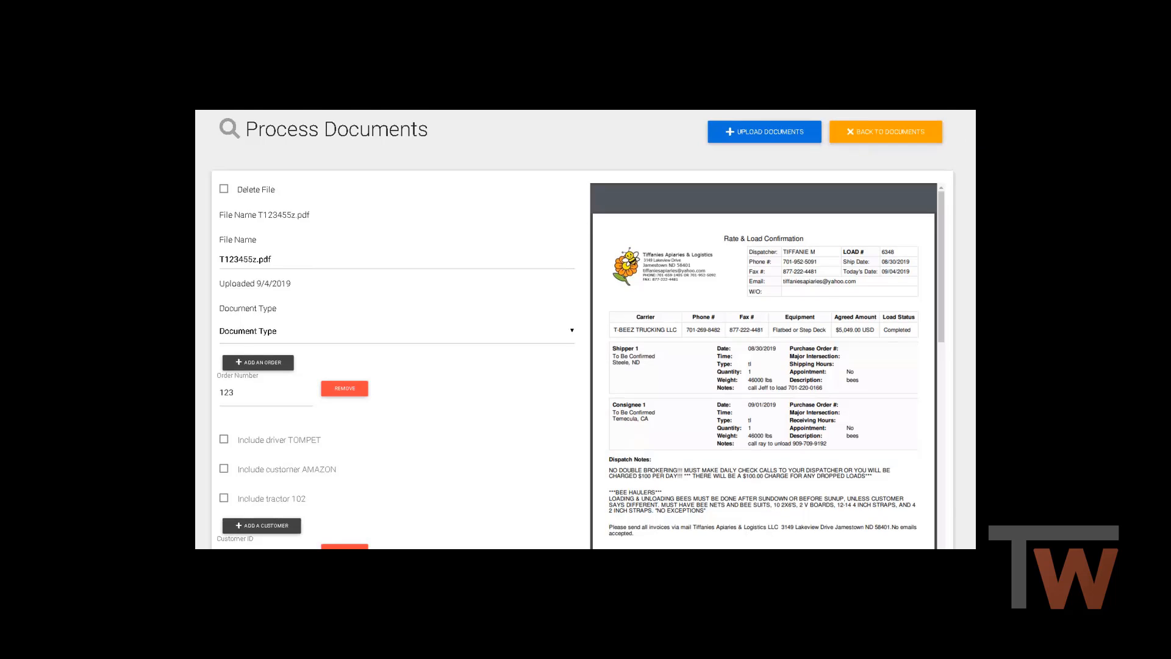
scroll(586, 329, down, 3)
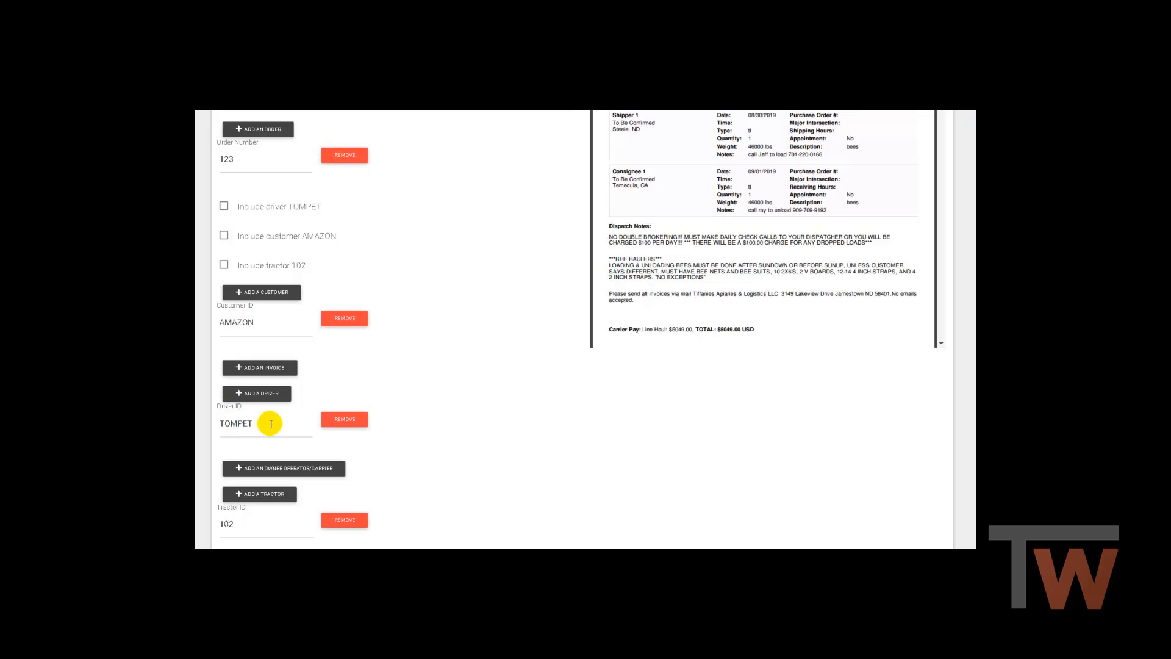
scroll(580, 329, down, 1)
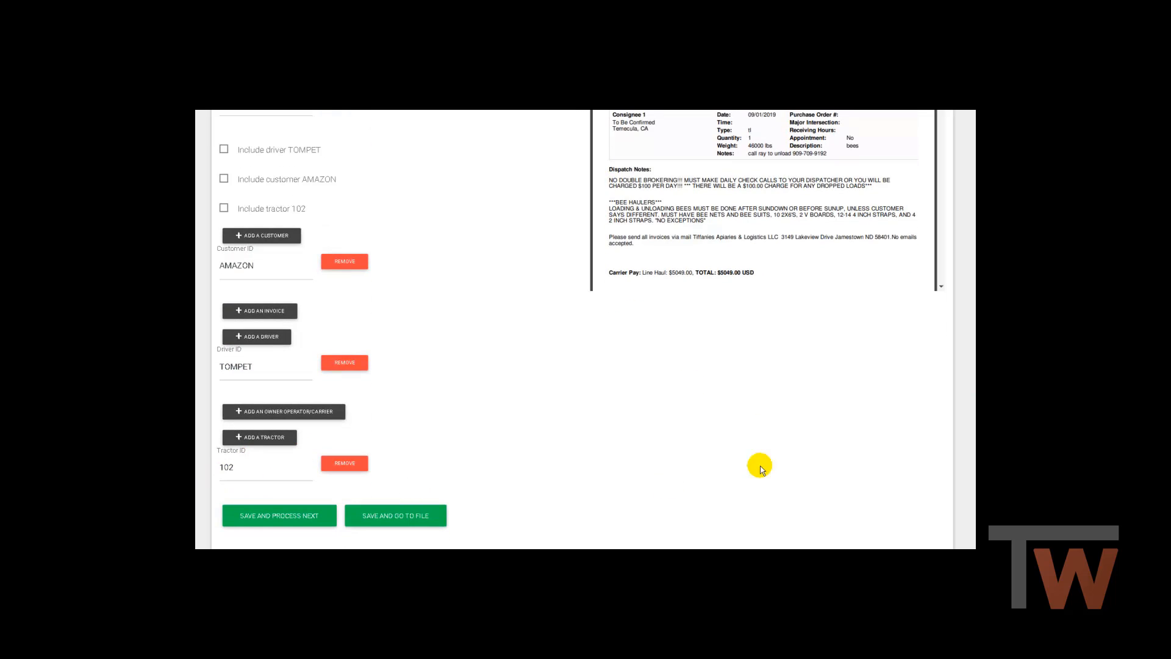
scroll(554, 421, up, 3)
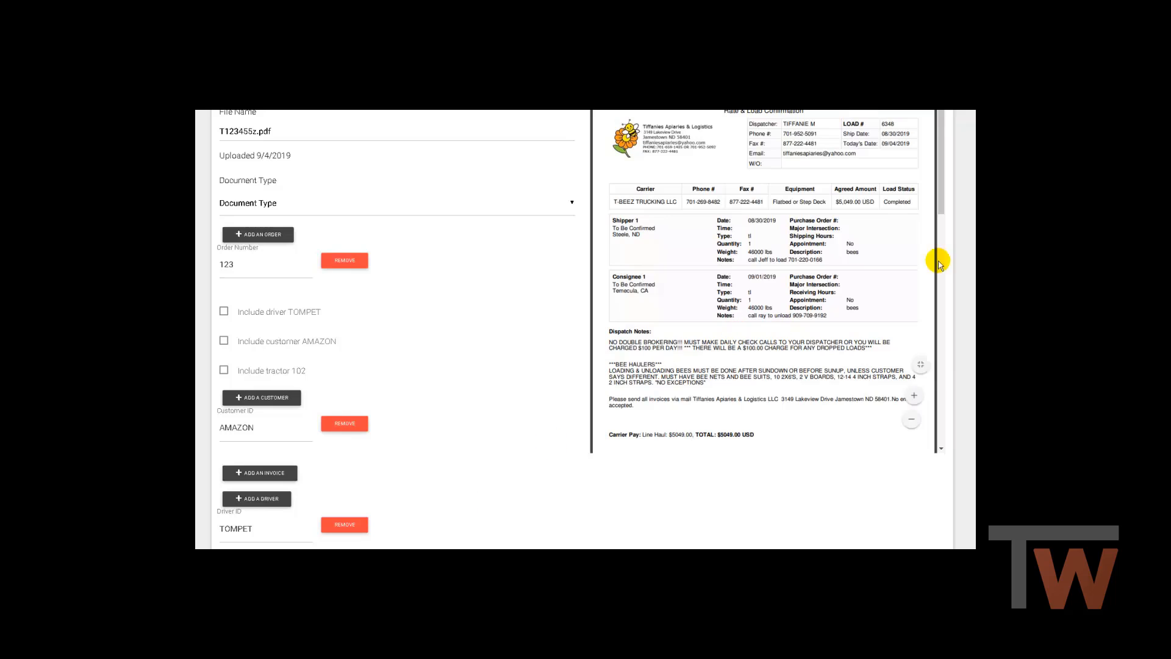
scroll(580, 329, down, 3)
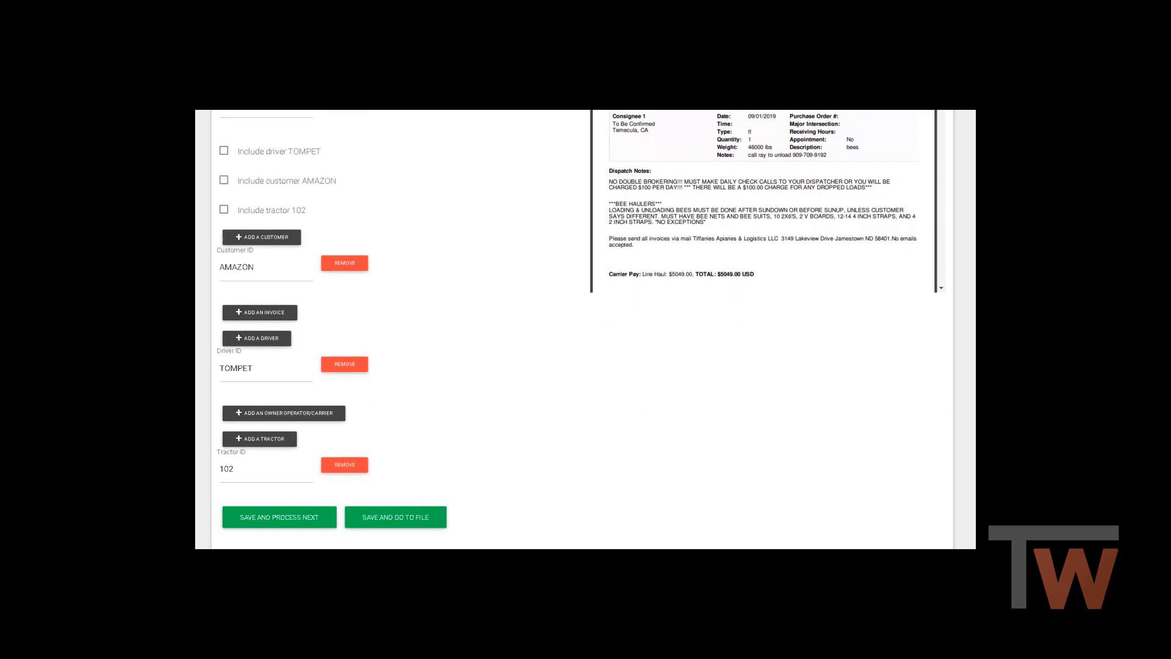
scroll(580, 330, up, 5)
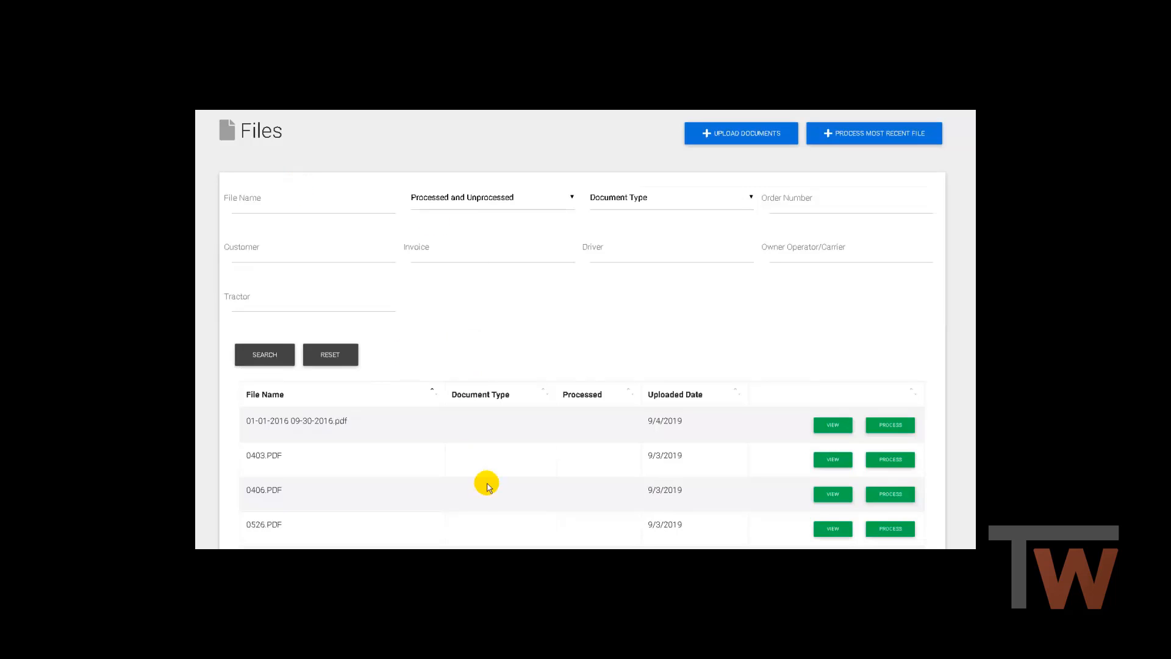
Filter the files list to unprocessed documents and sort the results by uploaded date.
click(572, 200)
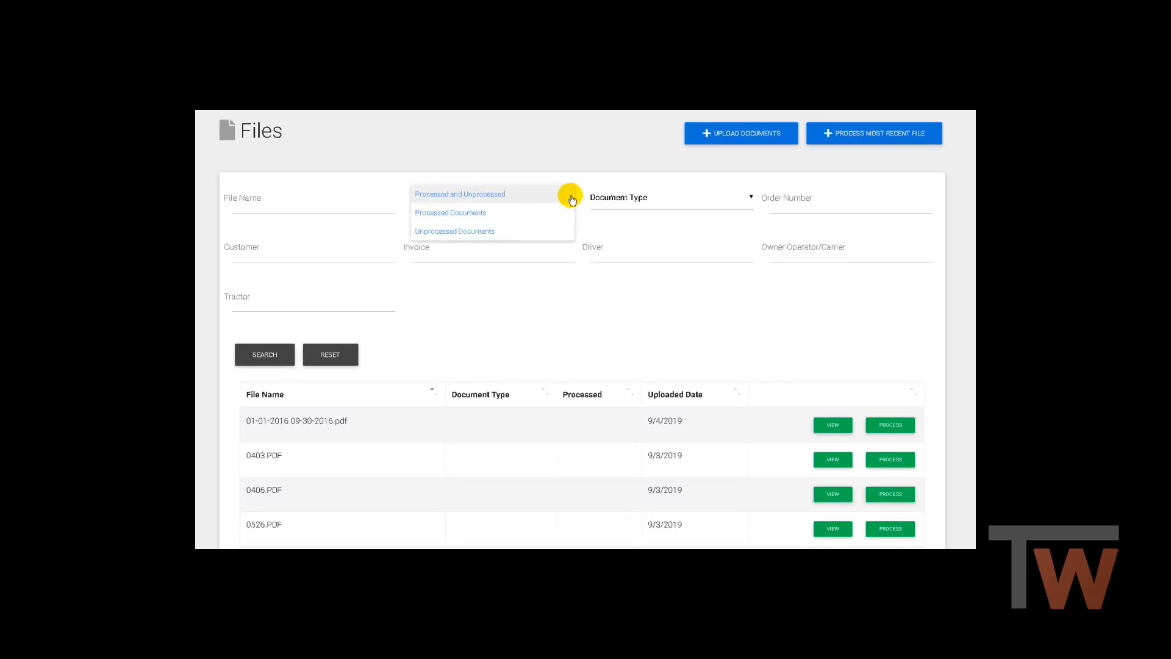
click(474, 232)
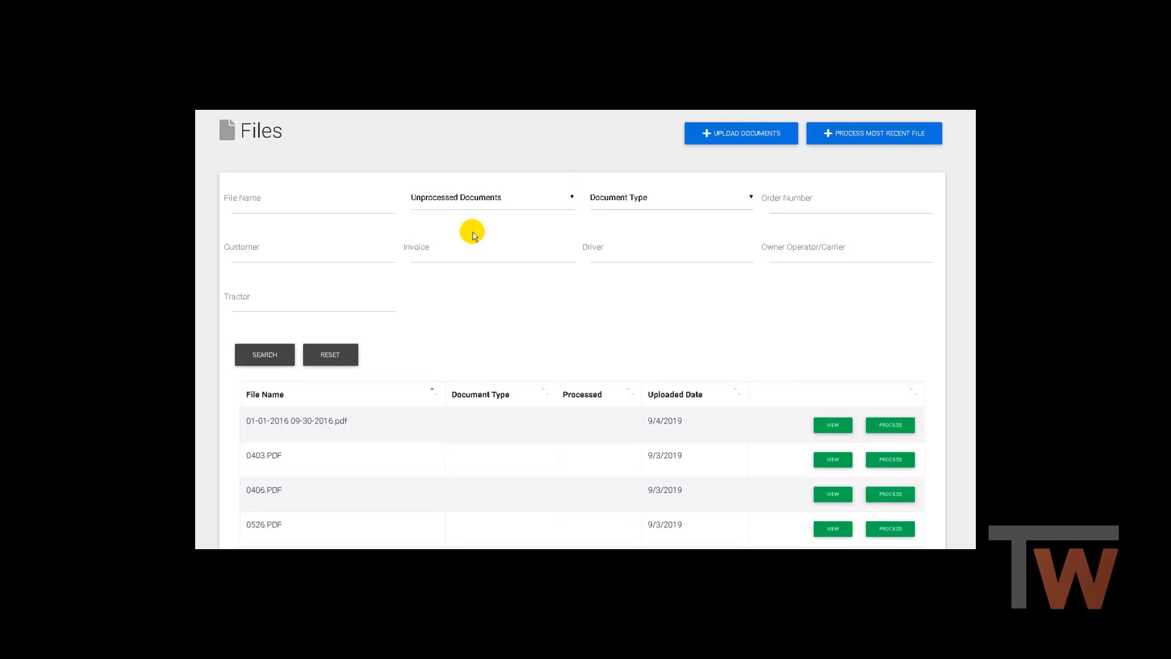
click(259, 356)
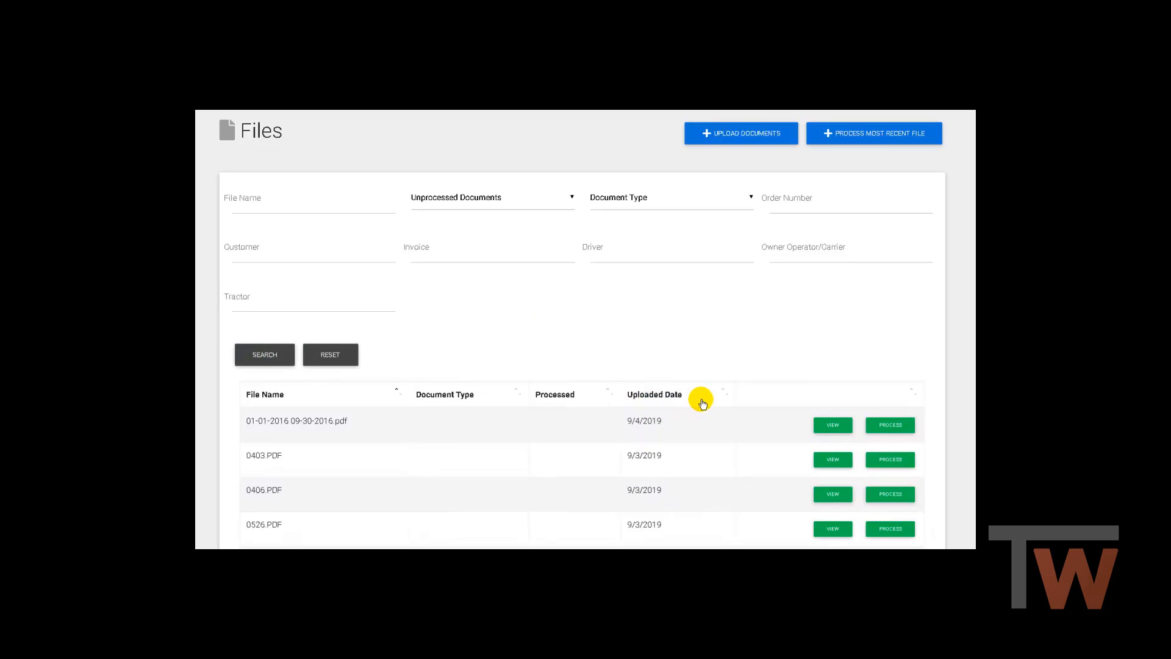
click(723, 388)
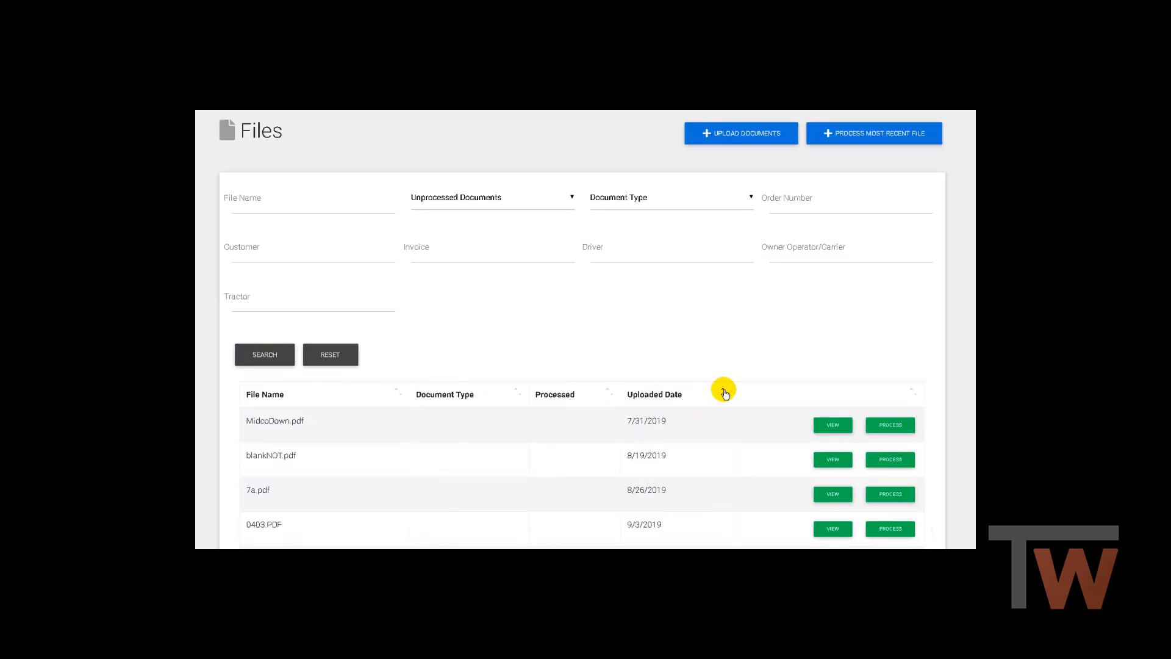
click(267, 395)
click(650, 394)
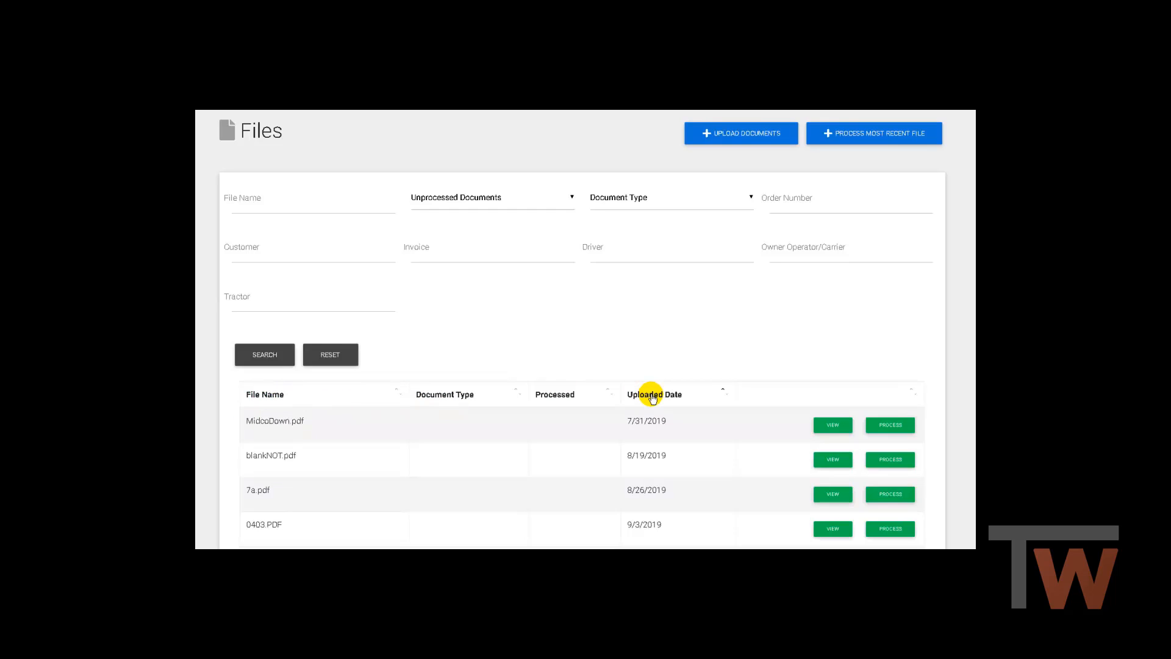